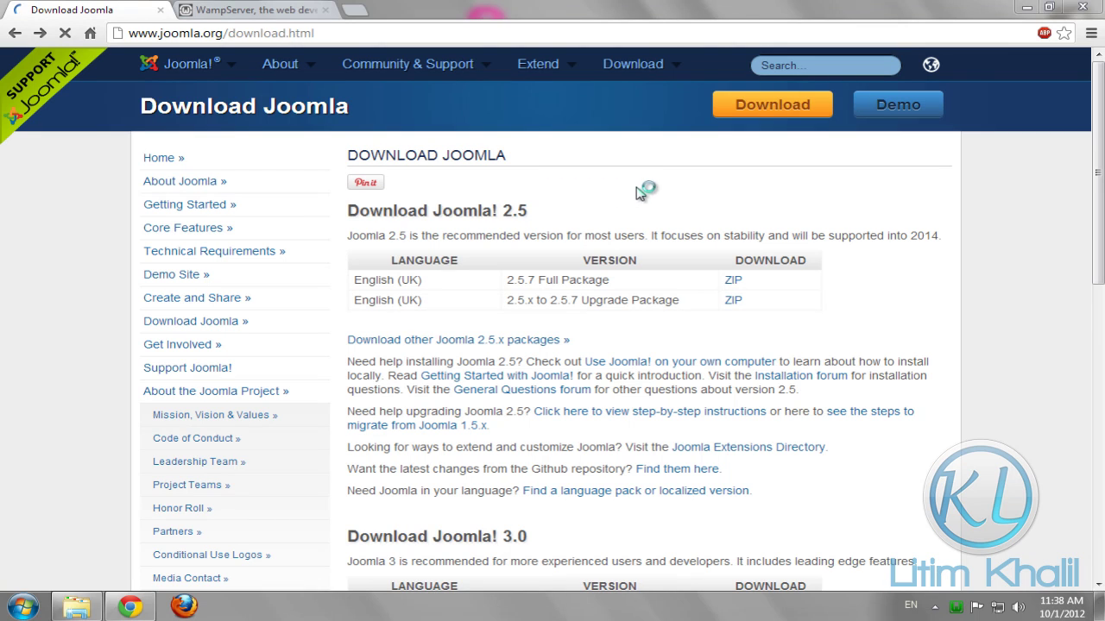
Find the Joomla 3.0 full package ZIP link on joomla.org, then go to the WampServer site tab
{"action": "left_click_drag", "start_coordinate": [1096, 194], "coordinate": [1096, 220]}
{"action": "scroll", "coordinate": [1096, 220], "scroll_direction": "down", "scroll_amount": 3}
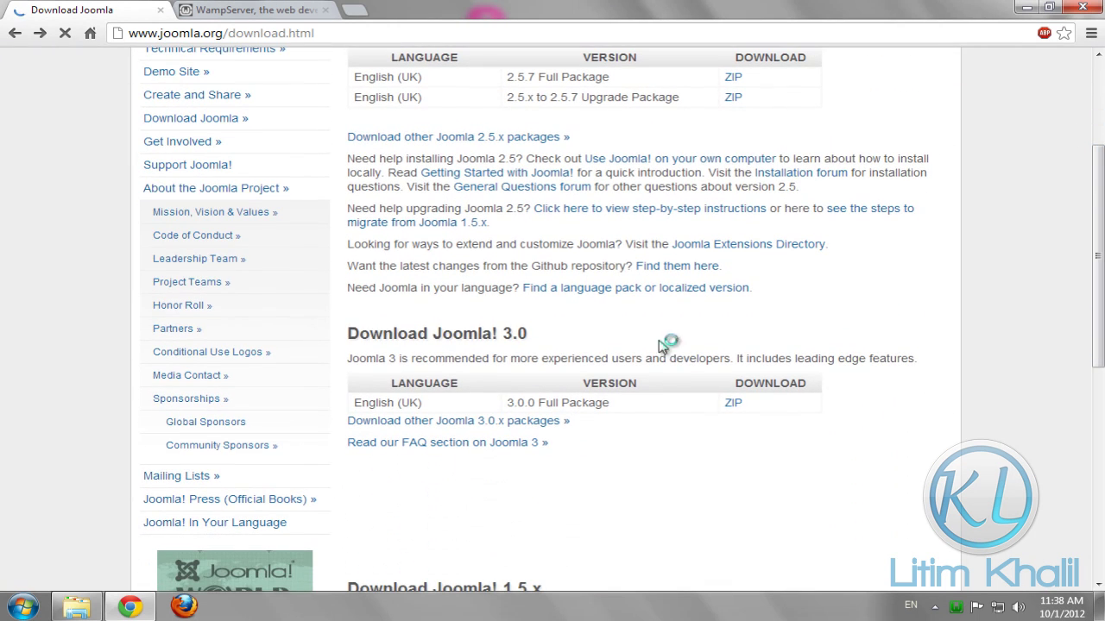
{"action": "left_click_drag", "start_coordinate": [349, 333], "coordinate": [526, 334]}
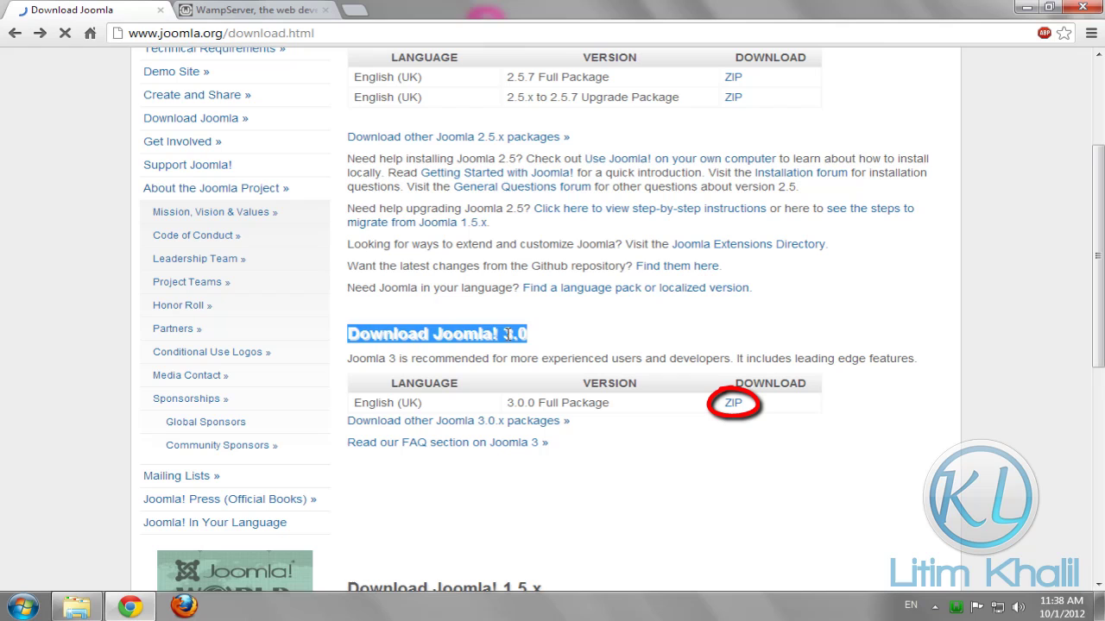
{"action": "left_click", "coordinate": [510, 334]}
{"action": "left_click", "coordinate": [250, 10]}
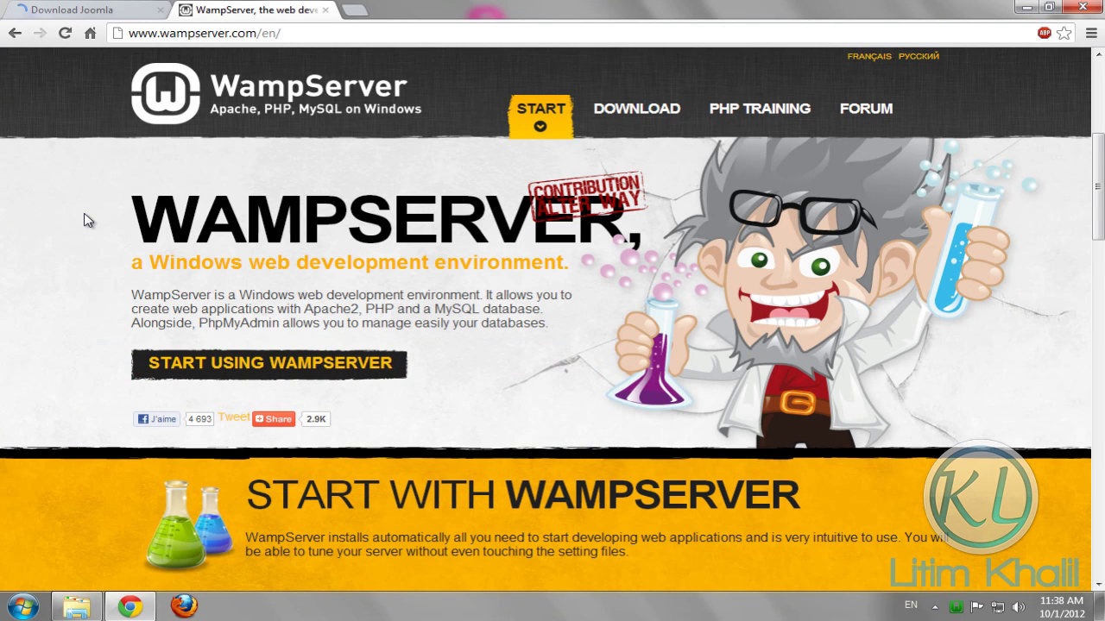
Copy the Joomla 3.0 zip file from the desktop
{"action": "left_click", "coordinate": [146, 609]}
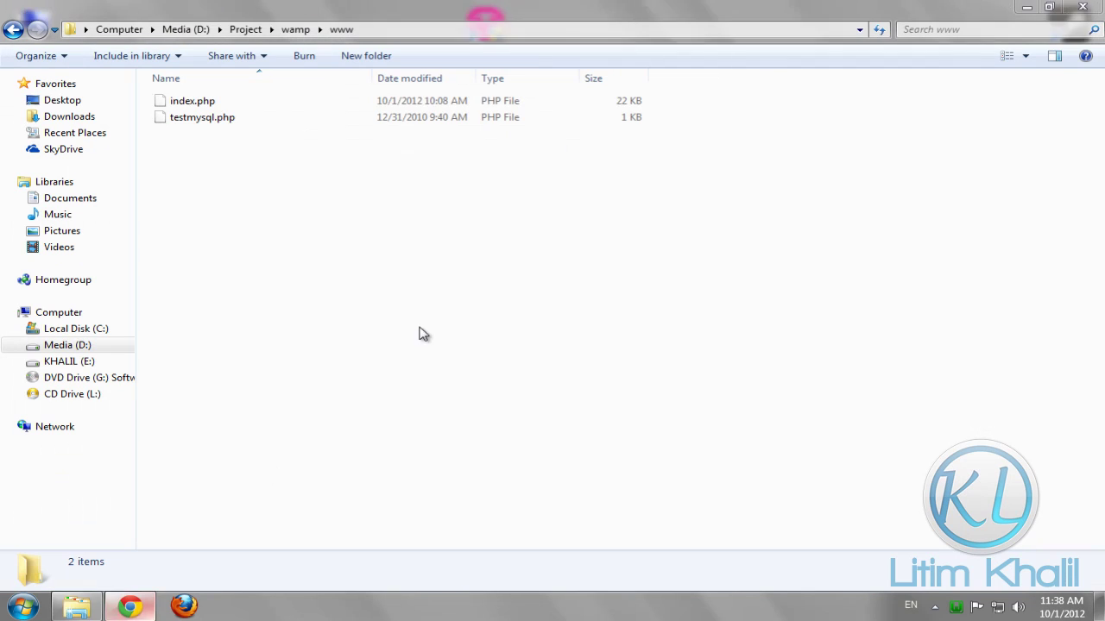
{"action": "left_click", "coordinate": [75, 607]}
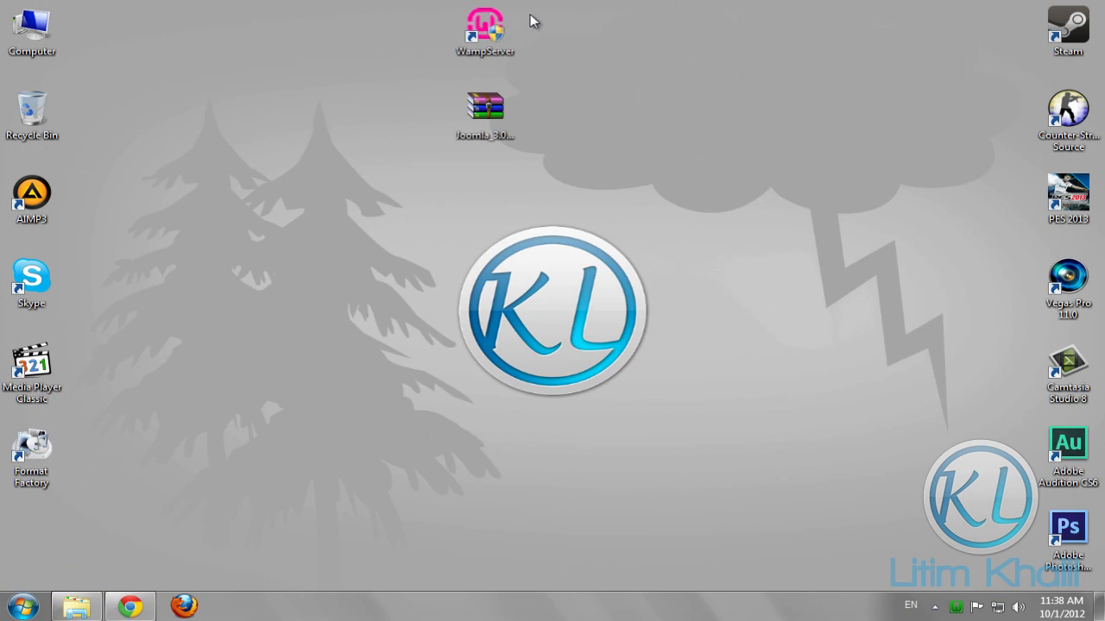
{"action": "left_click", "coordinate": [493, 112]}
{"action": "right_click", "coordinate": [509, 102]}
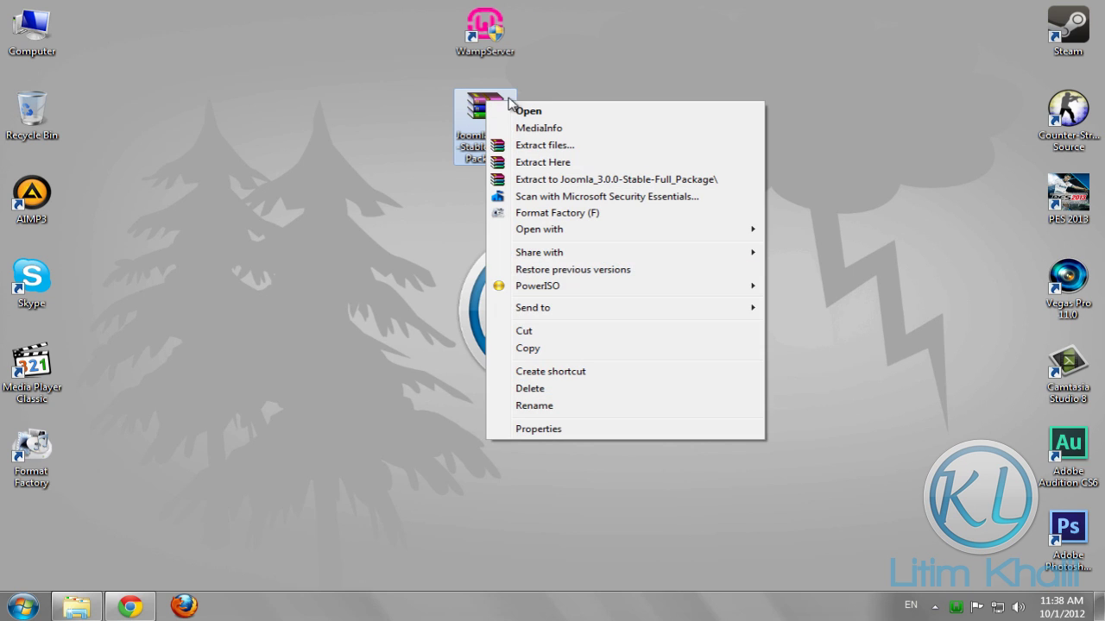
{"action": "left_click", "coordinate": [561, 348]}
Paste the zip into D:\Project\wamp\www and extract it to Joomla_3.0.0-Stable-Full_Package\
{"action": "left_click", "coordinate": [146, 540]}
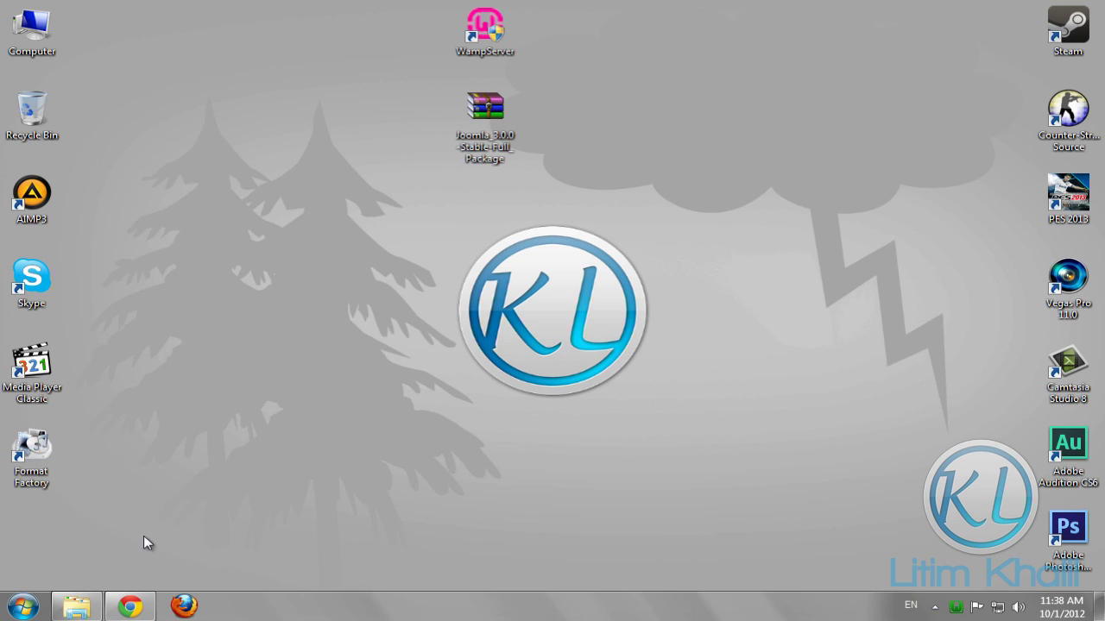
{"action": "left_click", "coordinate": [79, 610]}
{"action": "left_click", "coordinate": [293, 29]}
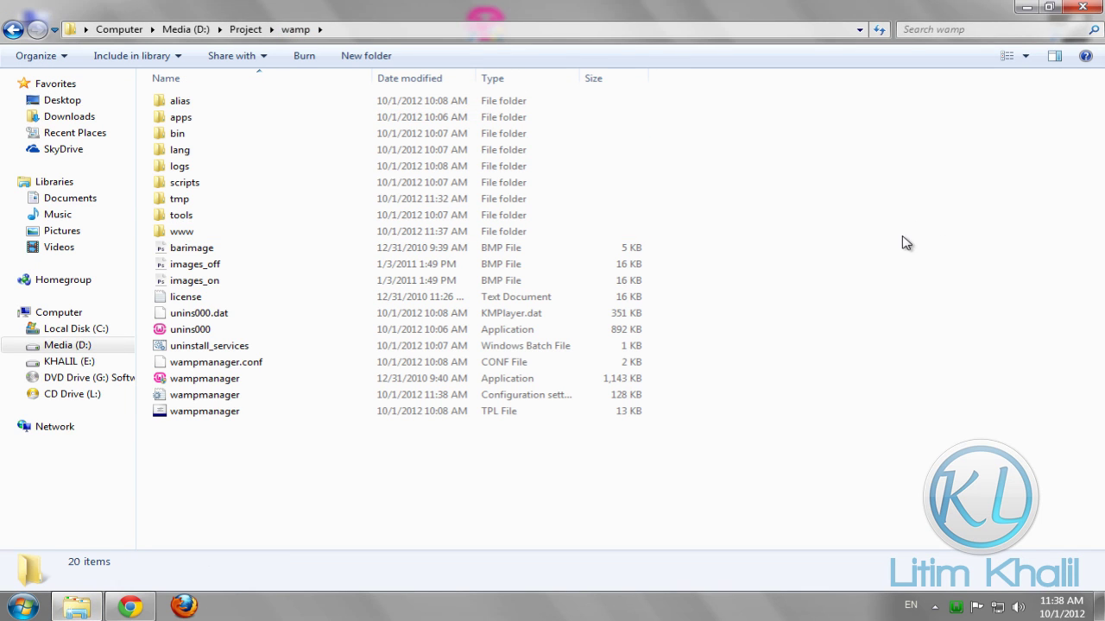
{"action": "double_click", "coordinate": [200, 232]}
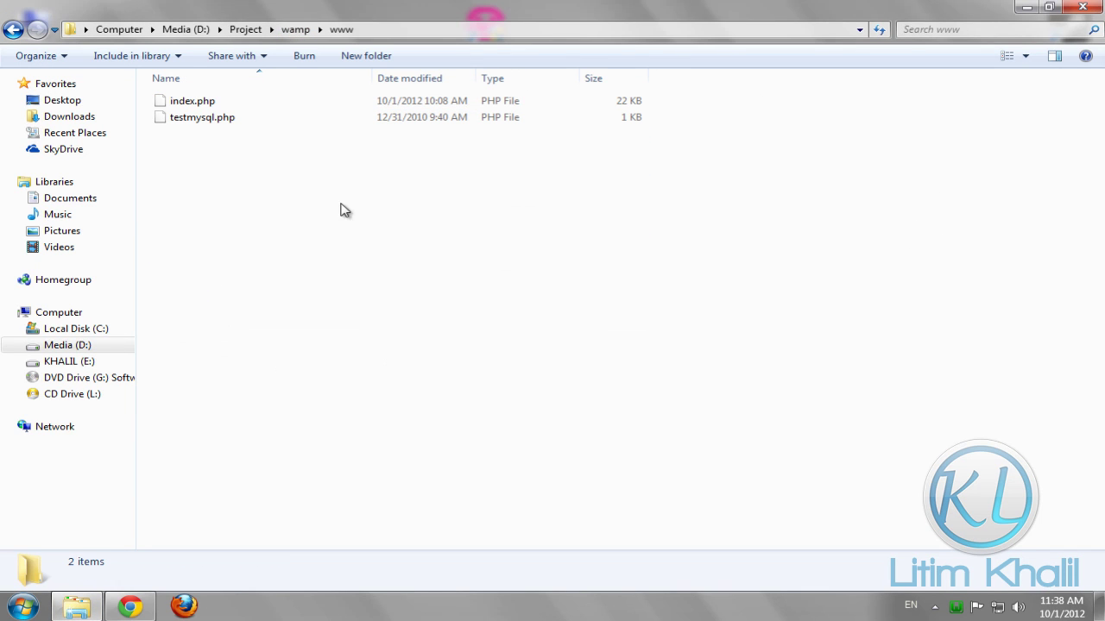
{"action": "right_click", "coordinate": [222, 152]}
{"action": "left_click", "coordinate": [320, 260]}
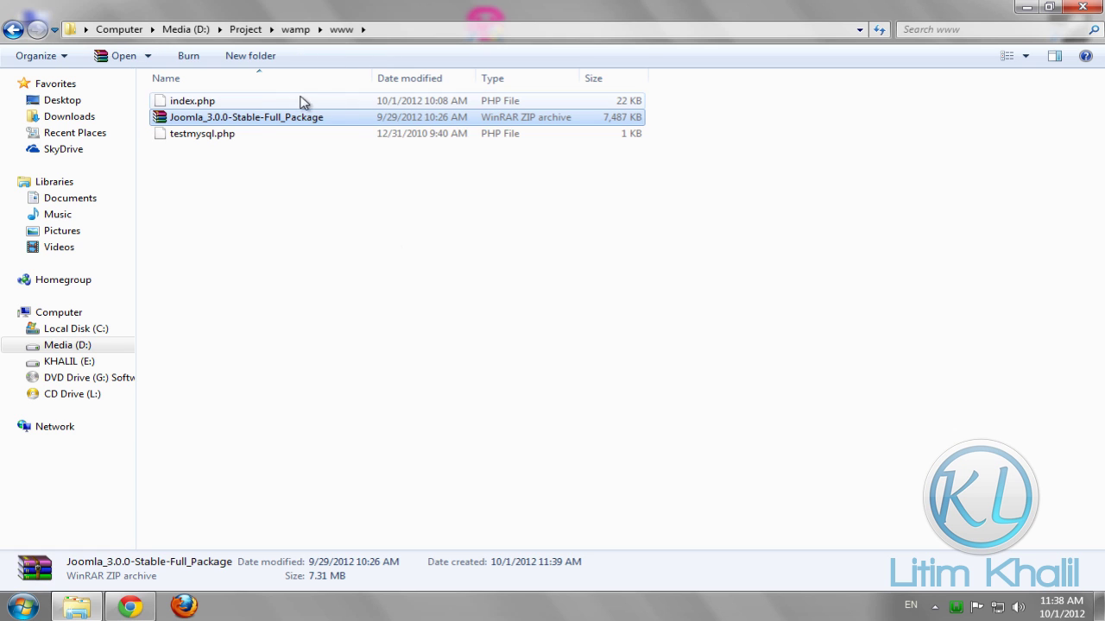
{"action": "right_click", "coordinate": [239, 121]}
{"action": "left_click", "coordinate": [375, 197]}
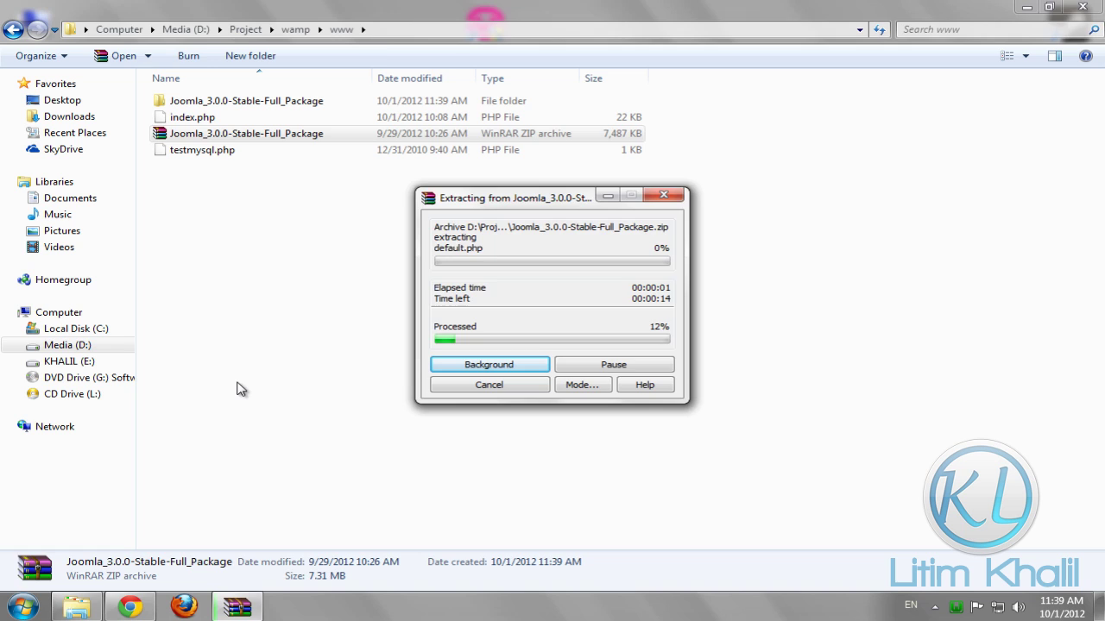
Load localhost and open phpMyAdmin in a new tab
{"action": "left_click", "coordinate": [129, 607]}
{"action": "left_click", "coordinate": [82, 10]}
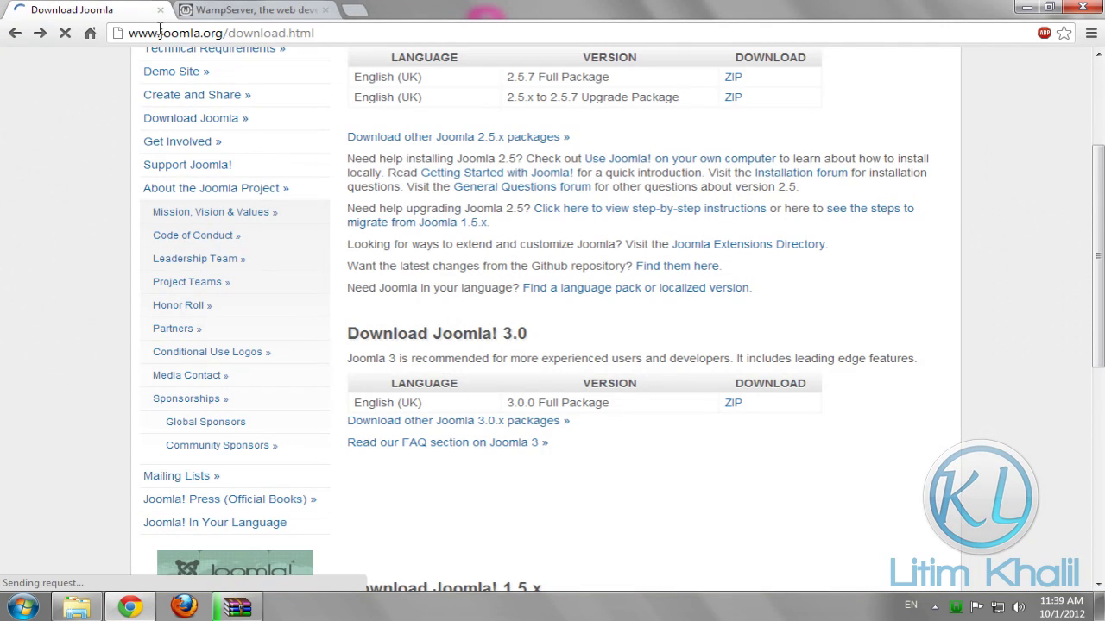
{"action": "type", "text": "localhost"}
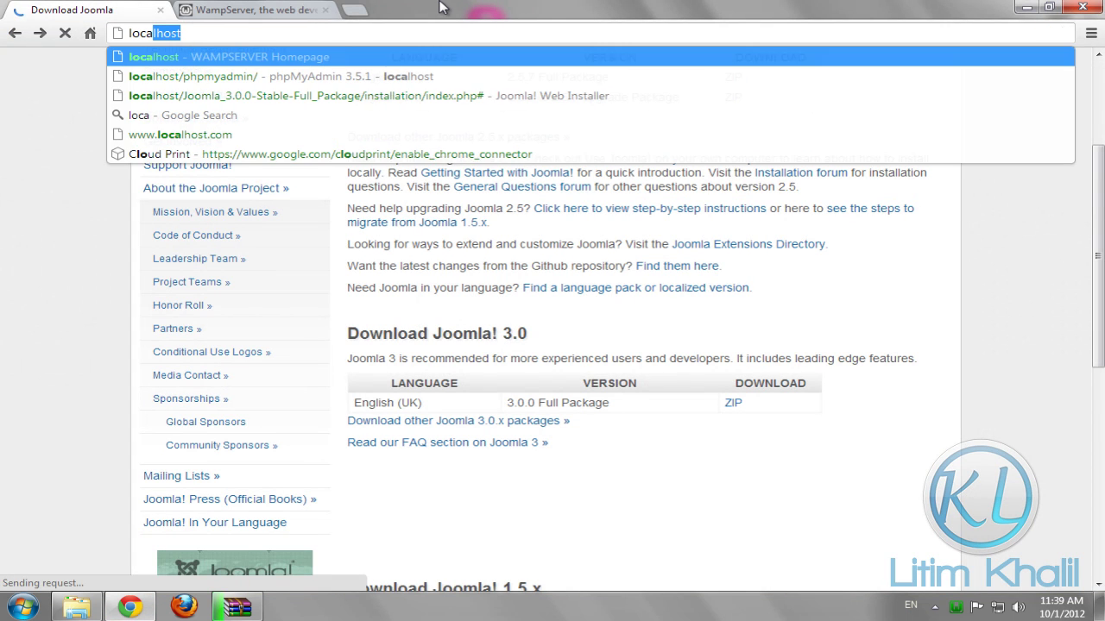
{"action": "key", "text": "Return"}
{"action": "scroll", "coordinate": [82, 167], "scroll_direction": "down", "scroll_amount": 3}
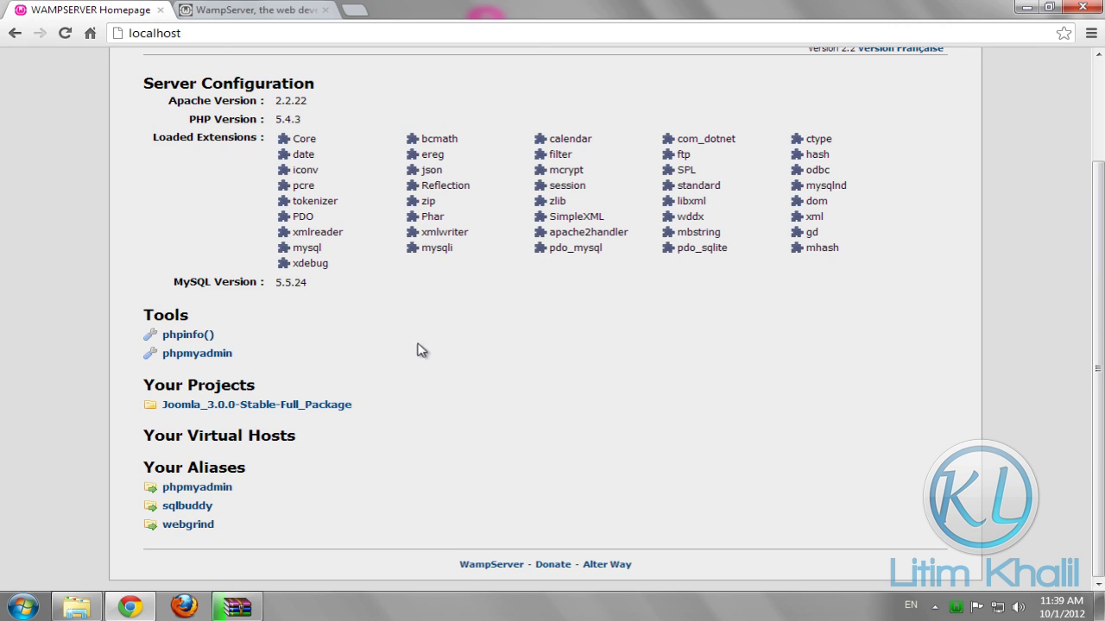
{"action": "middle_click", "coordinate": [188, 491]}
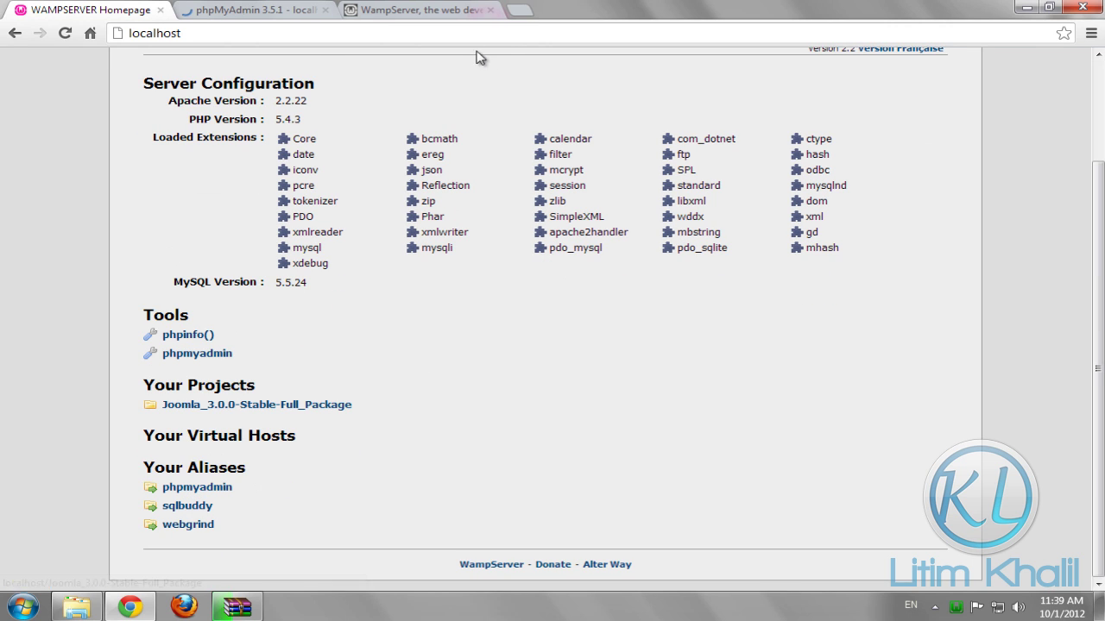
{"action": "left_click", "coordinate": [281, 12]}
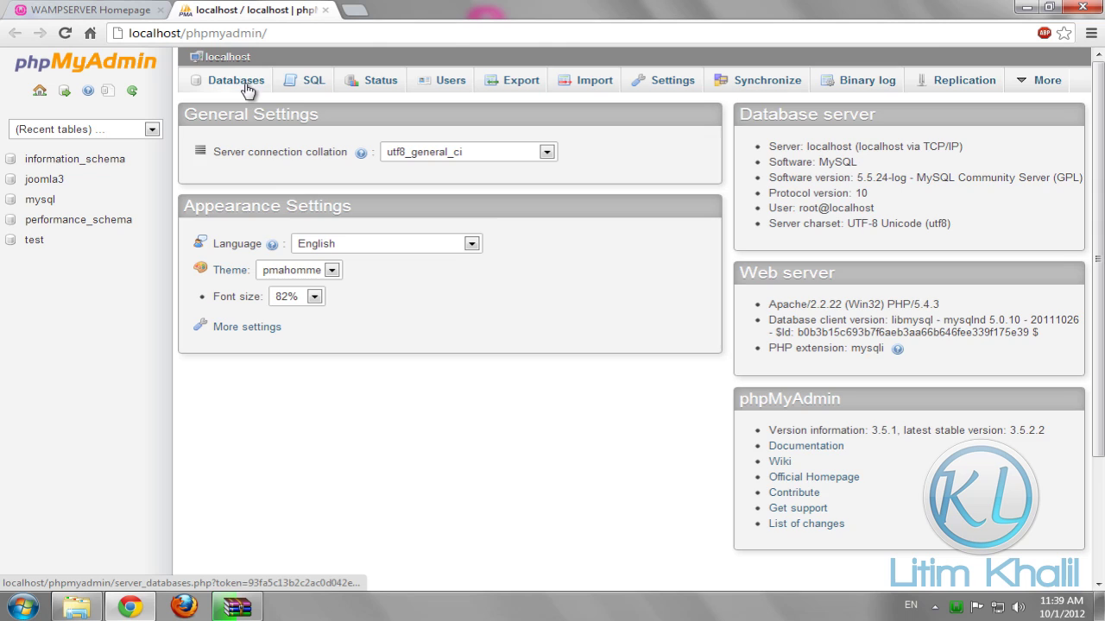
Create a database named joomla3.0 from the phpMyAdmin Databases page
{"action": "left_click", "coordinate": [246, 86]}
{"action": "left_click", "coordinate": [295, 194]}
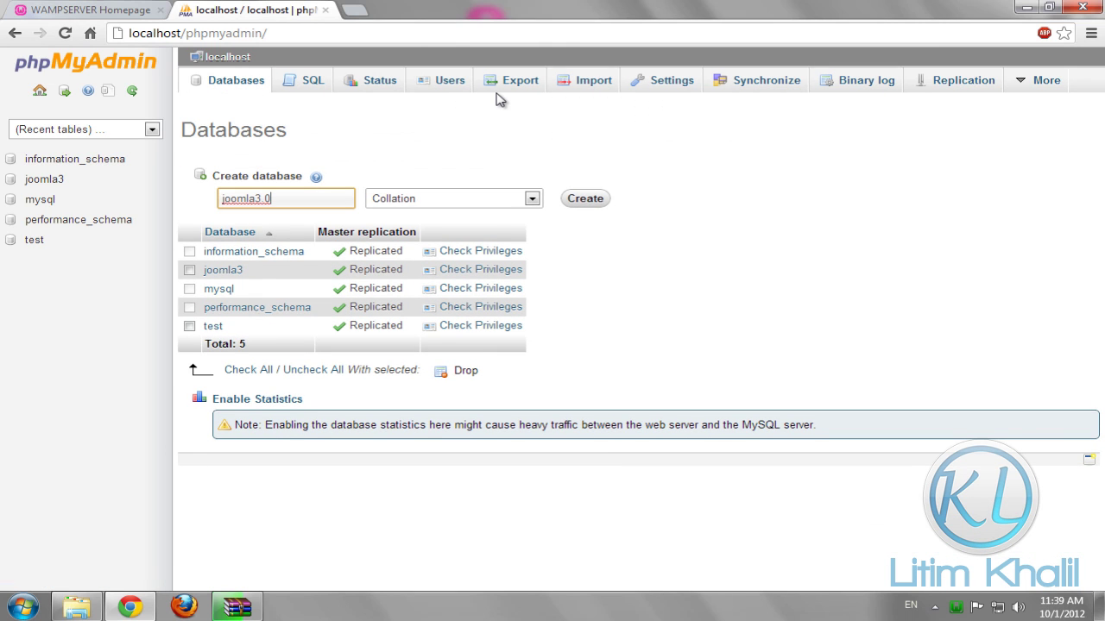
{"action": "left_click", "coordinate": [591, 203]}
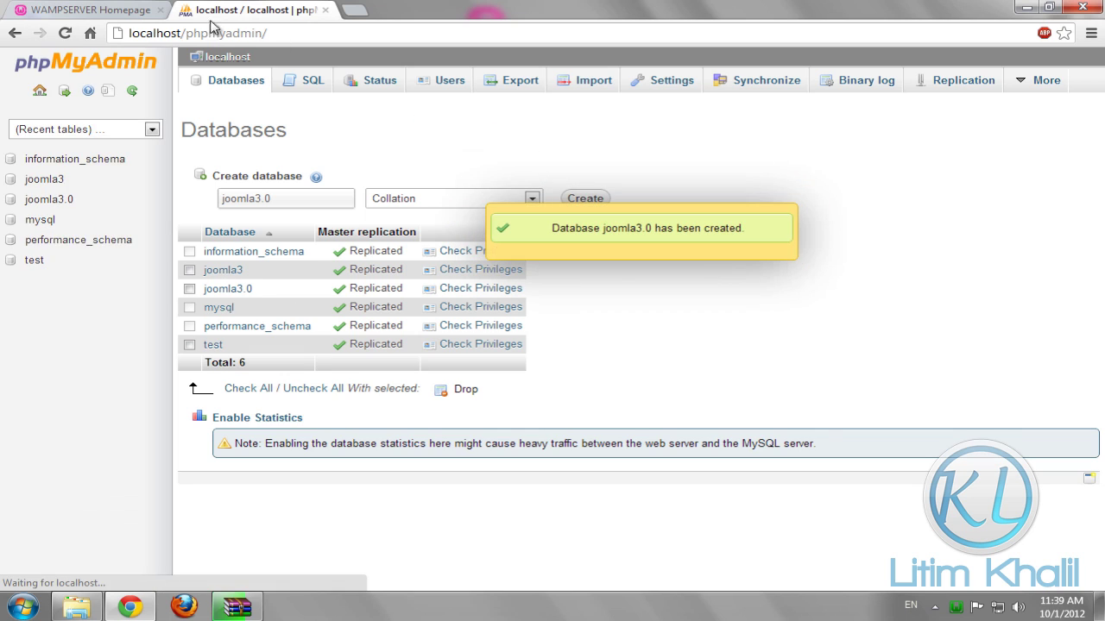
{"action": "left_click", "coordinate": [86, 9]}
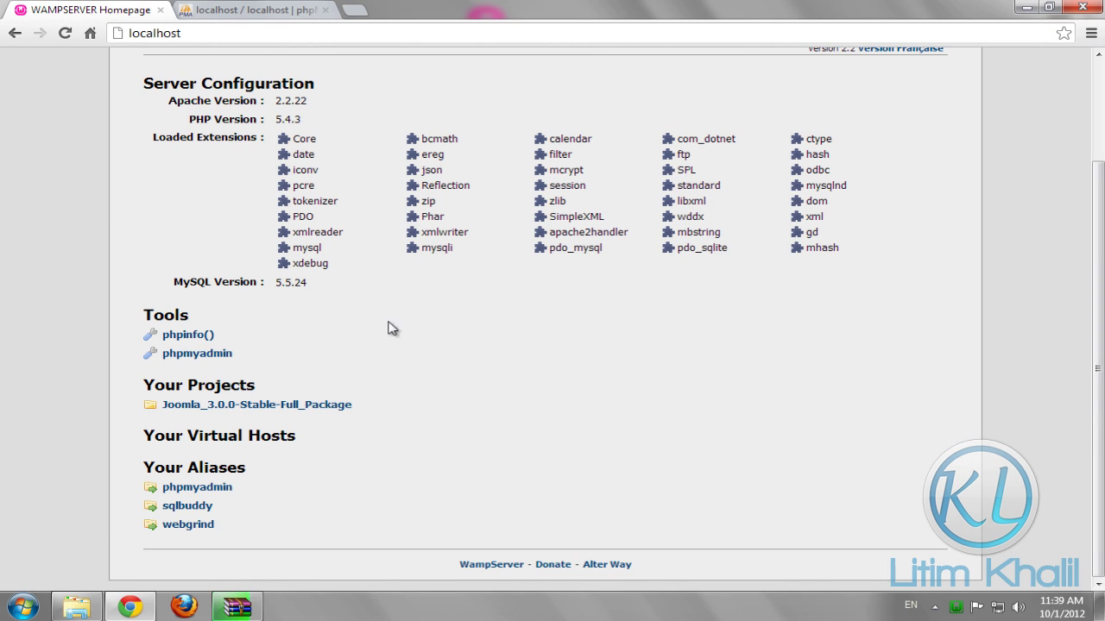
Start the Joomla_3.0.0-Stable-Full_Package installer with site name 'joomla 3.0' and the admin account details
{"action": "left_click", "coordinate": [238, 606]}
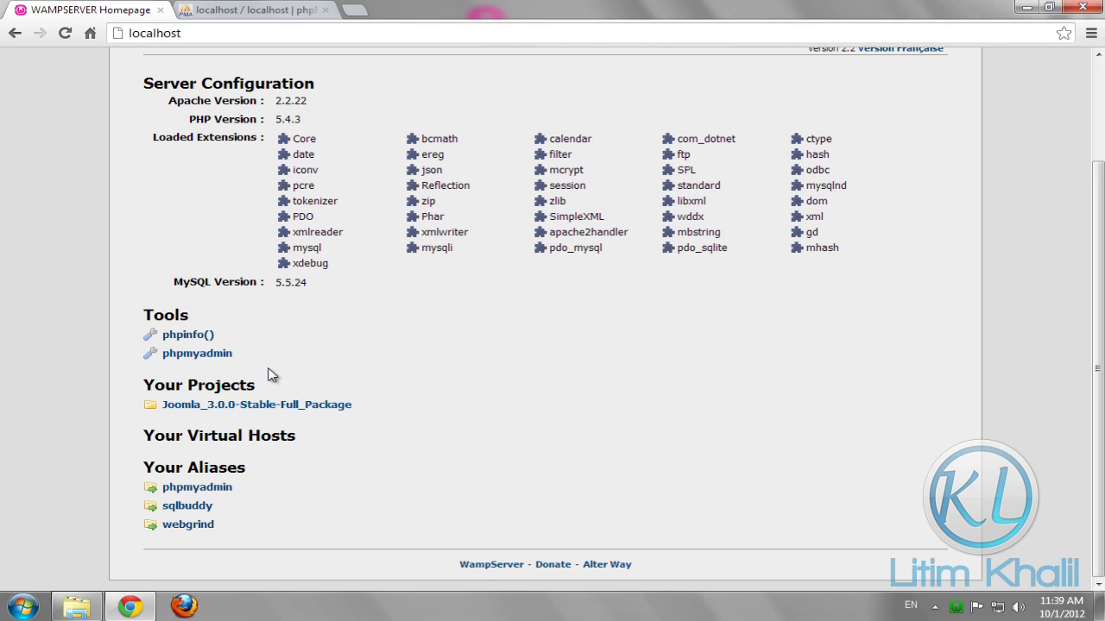
{"action": "left_click", "coordinate": [177, 407]}
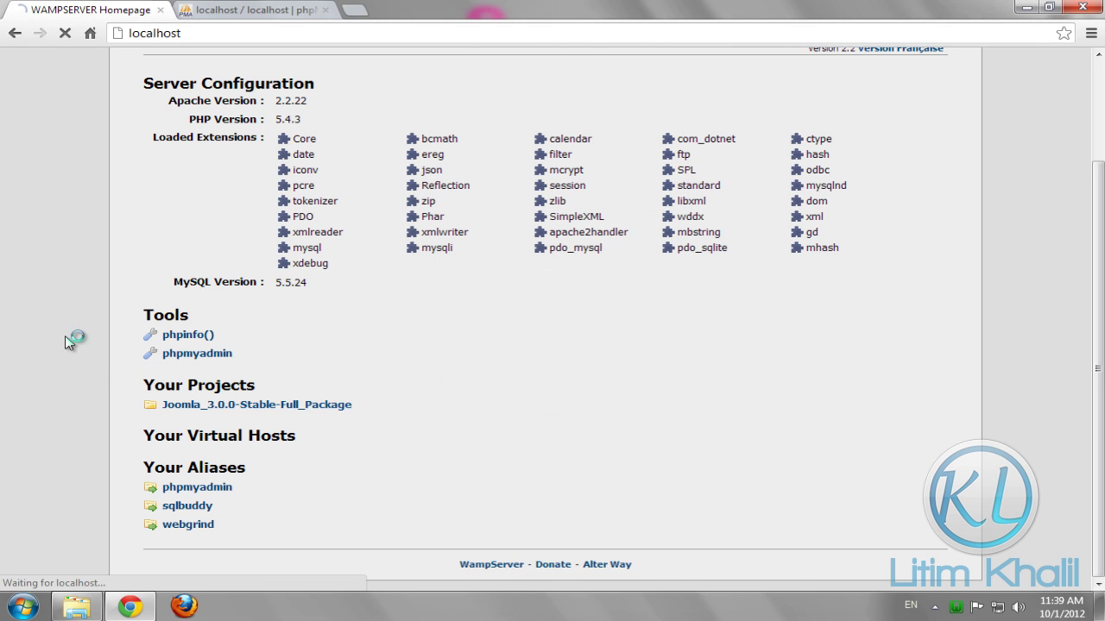
{"action": "scroll", "coordinate": [90, 181], "scroll_direction": "down", "scroll_amount": 2}
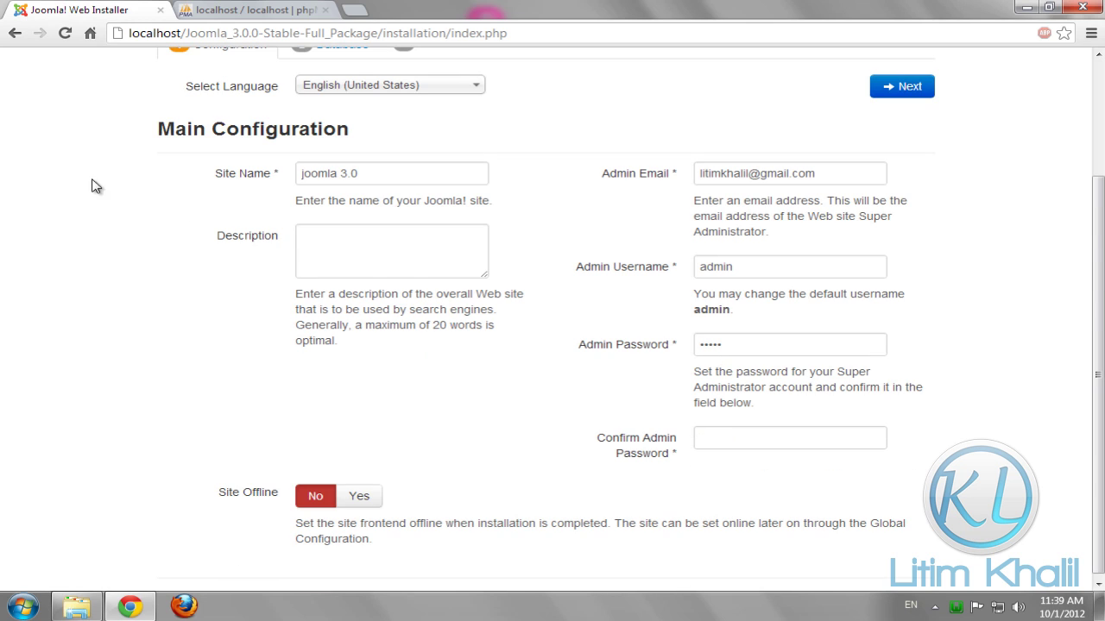
{"action": "left_click", "coordinate": [427, 175]}
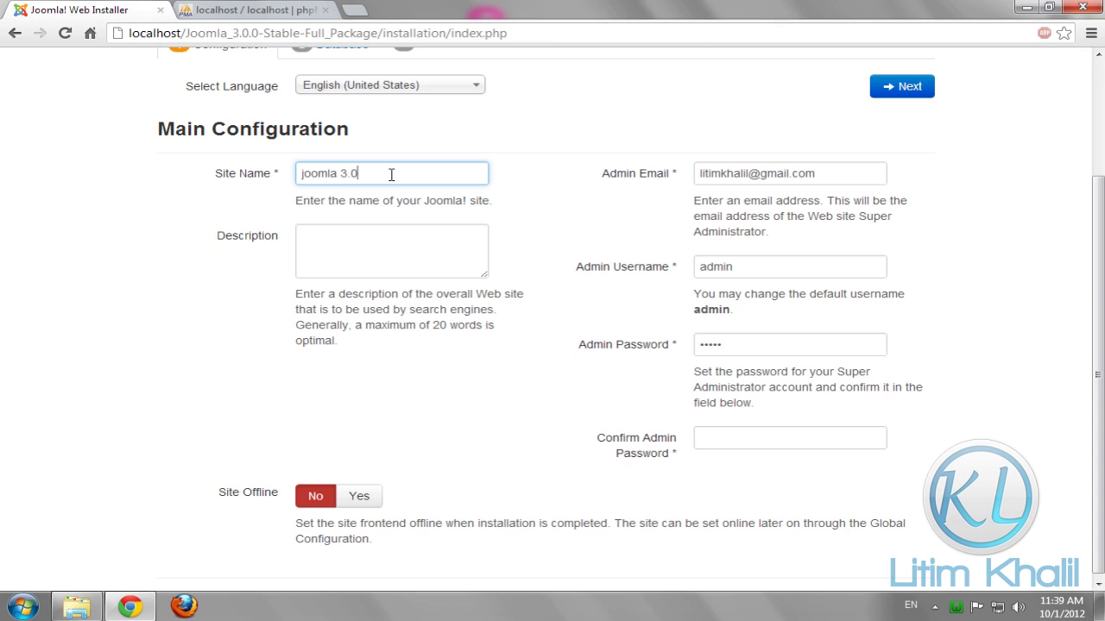
{"action": "left_click", "coordinate": [849, 174]}
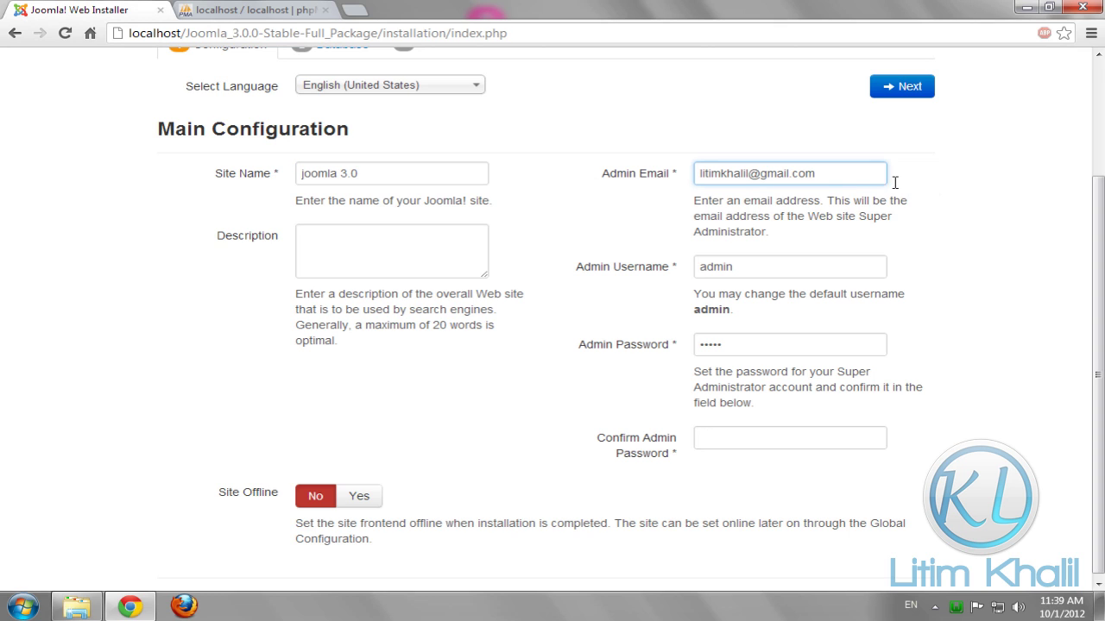
{"action": "left_click", "coordinate": [759, 271]}
{"action": "left_click", "coordinate": [773, 345]}
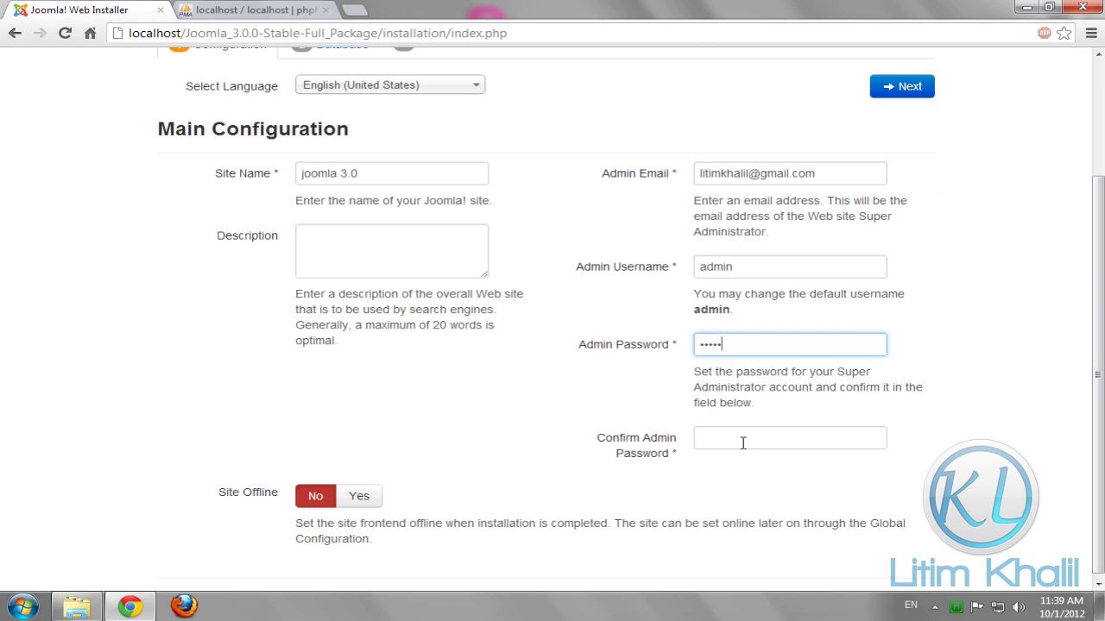
{"action": "left_click", "coordinate": [743, 442]}
{"action": "type", "text": "adm"}
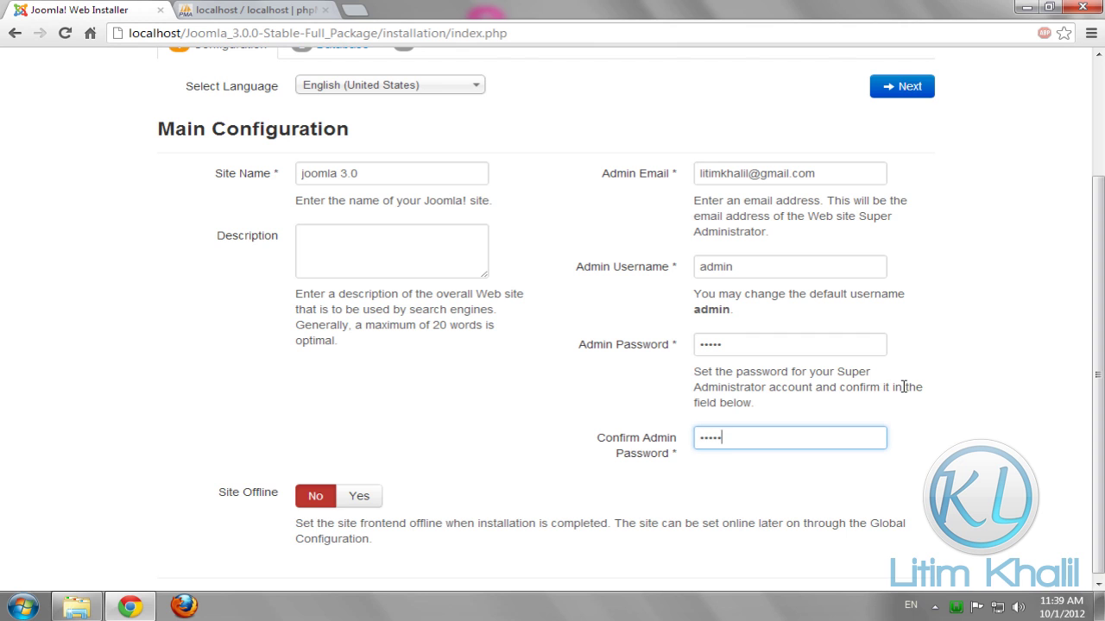
{"action": "type", "text": "in"}
Enter the database connection: host localhost, user root, database joomla3.0
{"action": "left_click", "coordinate": [908, 90]}
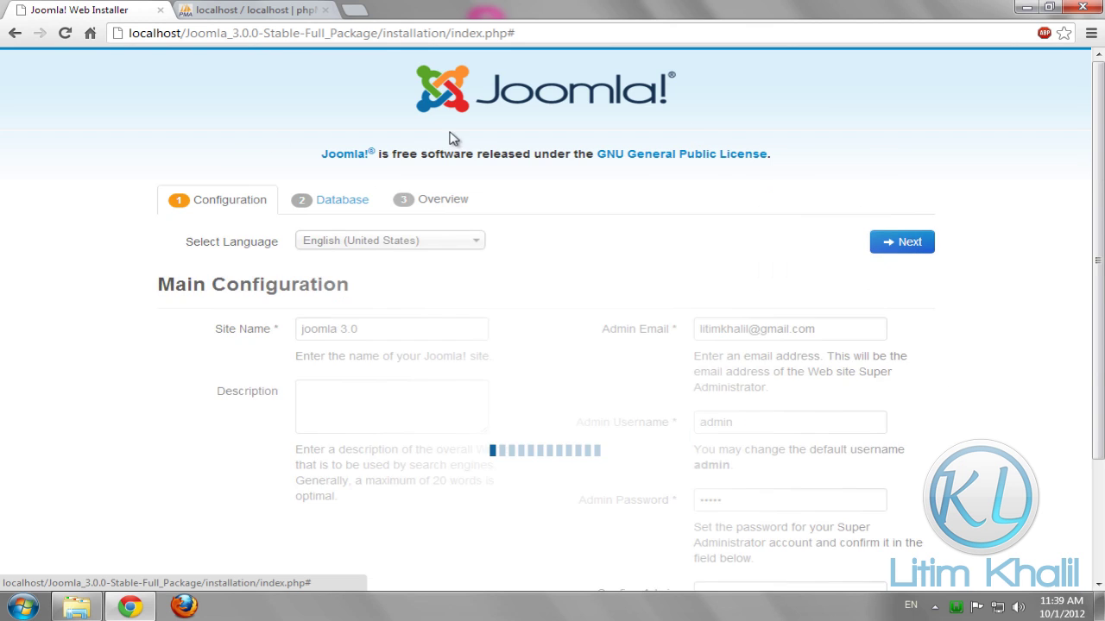
{"action": "scroll", "coordinate": [88, 156], "scroll_direction": "down", "scroll_amount": 2}
{"action": "left_click", "coordinate": [386, 174]}
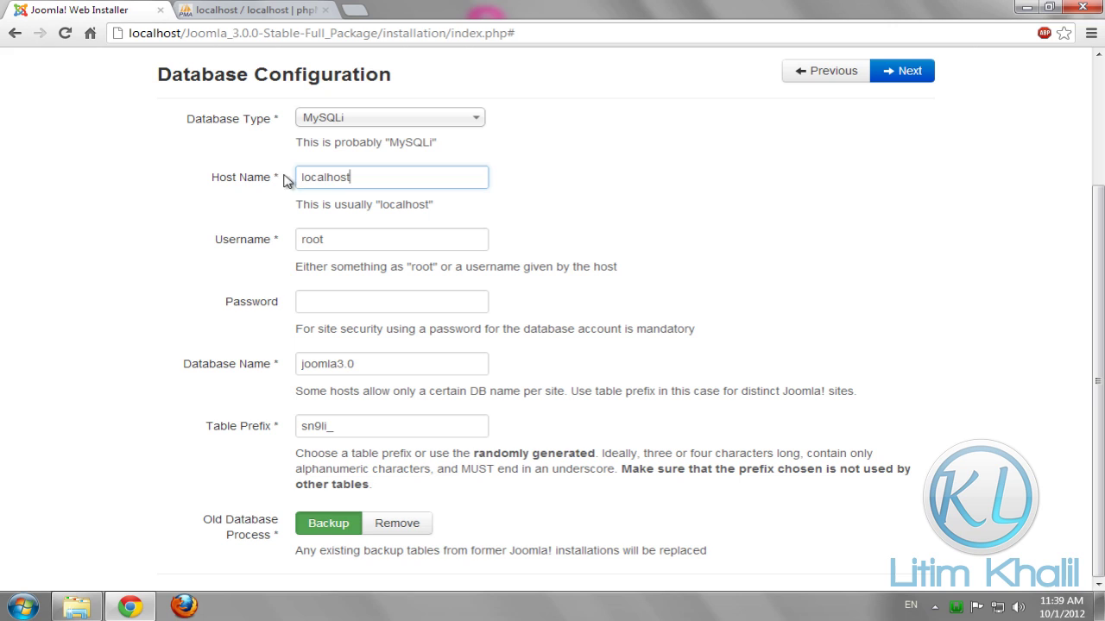
{"action": "left_click", "coordinate": [373, 245]}
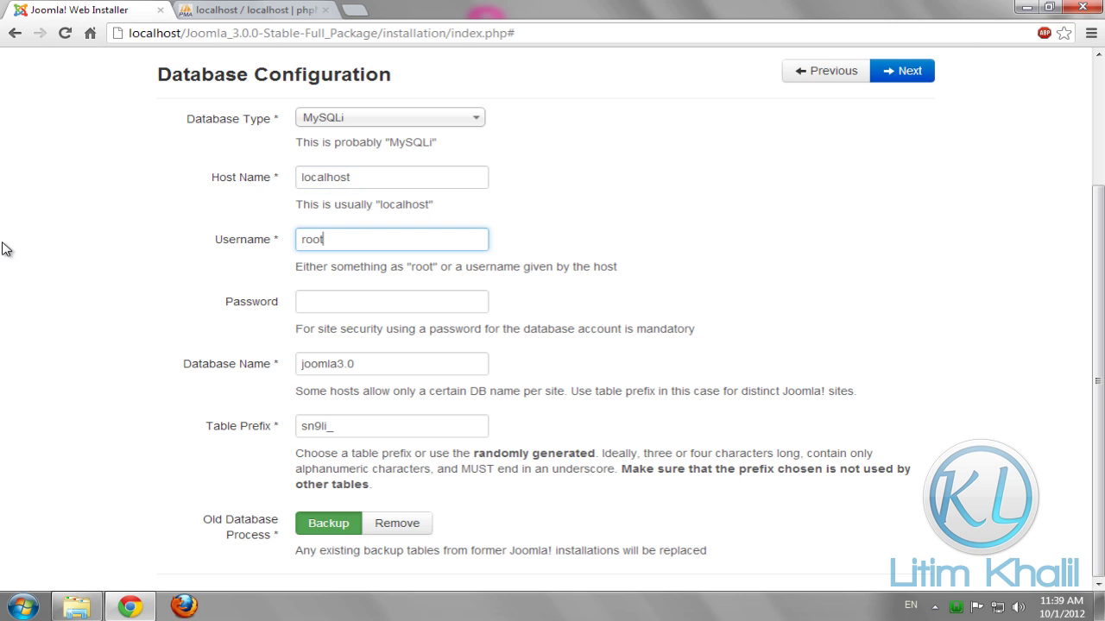
{"action": "left_click", "coordinate": [409, 294]}
{"action": "left_click", "coordinate": [387, 366]}
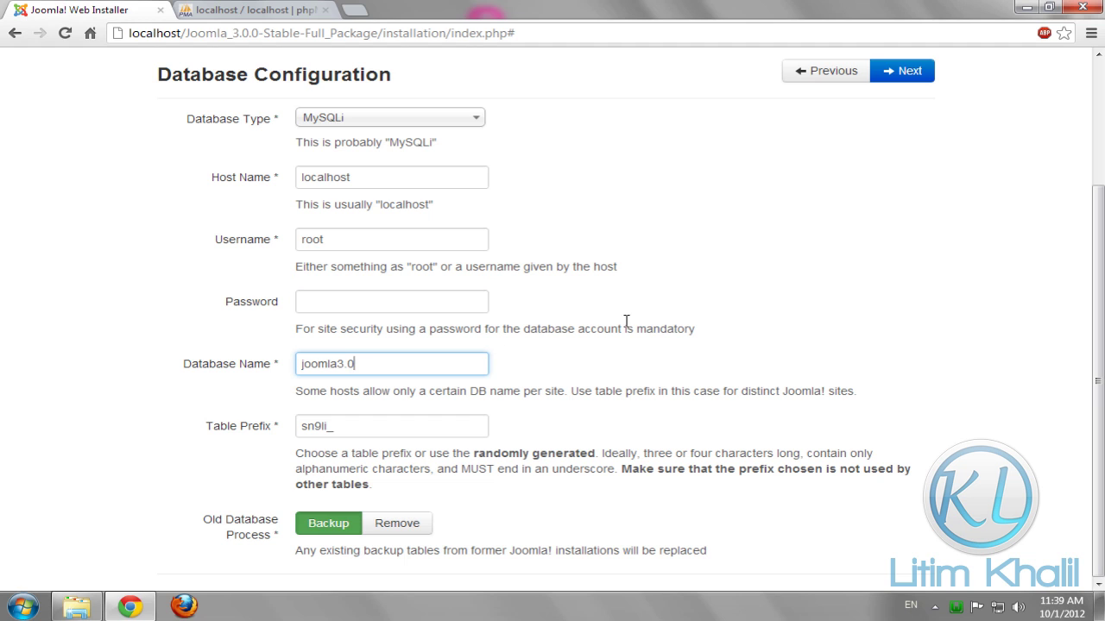
Choose Default English (GB) Sample Data on the Overview step
{"action": "left_click", "coordinate": [911, 76]}
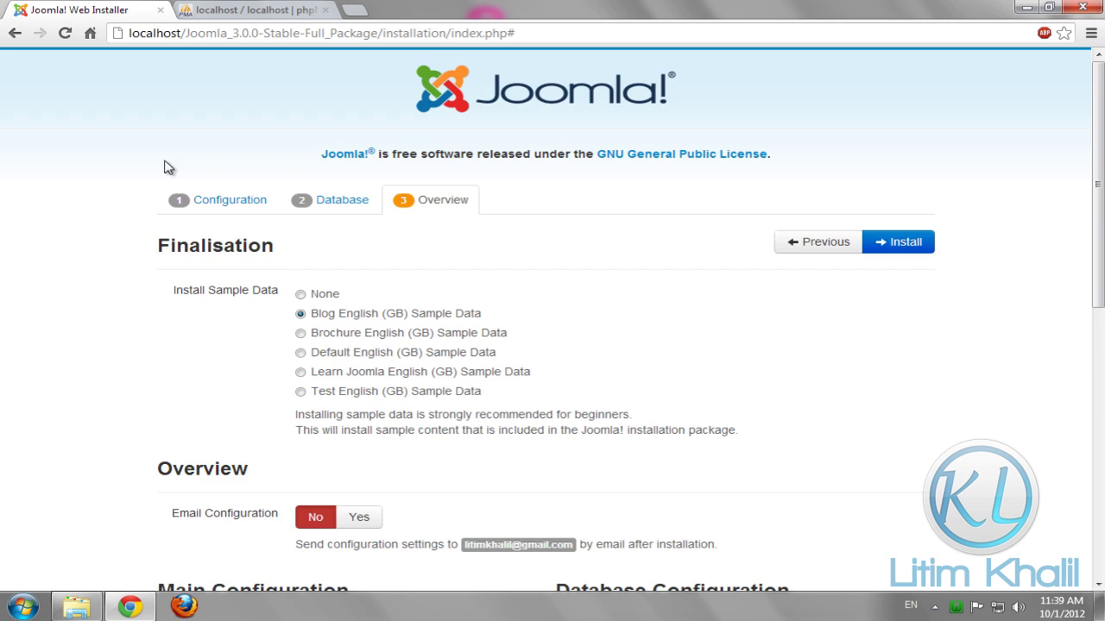
{"action": "scroll", "coordinate": [74, 175], "scroll_direction": "down", "scroll_amount": 3}
{"action": "scroll", "coordinate": [78, 174], "scroll_direction": "up", "scroll_amount": 2}
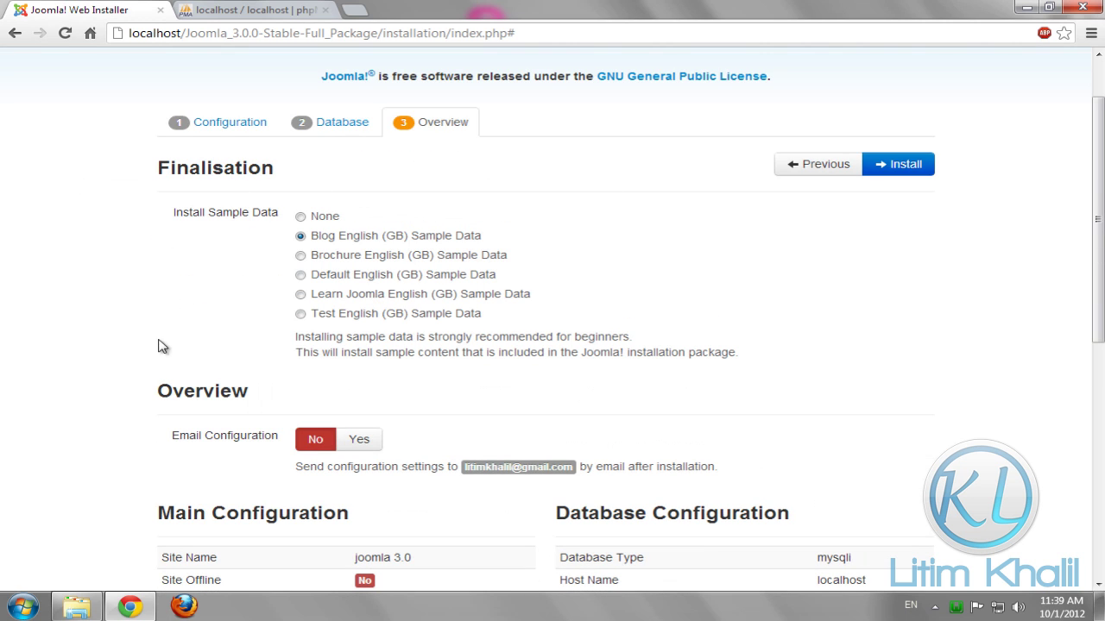
{"action": "left_click", "coordinate": [300, 275]}
{"action": "scroll", "coordinate": [88, 242], "scroll_direction": "down", "scroll_amount": 6}
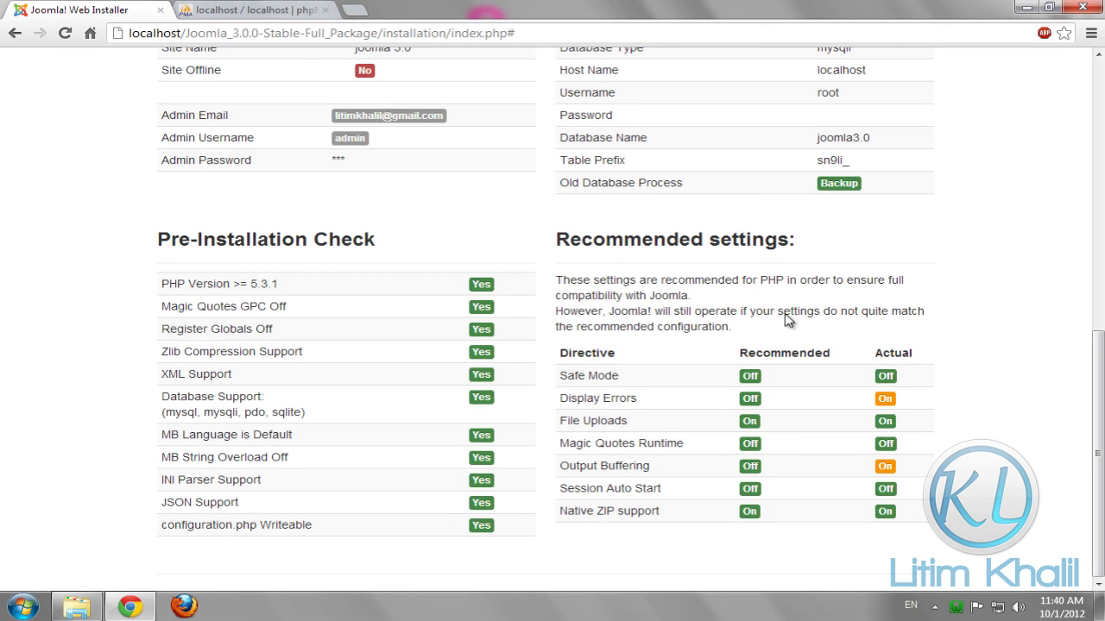
Review the WampServer PHP settings against the recommendations, then start the installation
{"action": "left_click", "coordinate": [959, 608]}
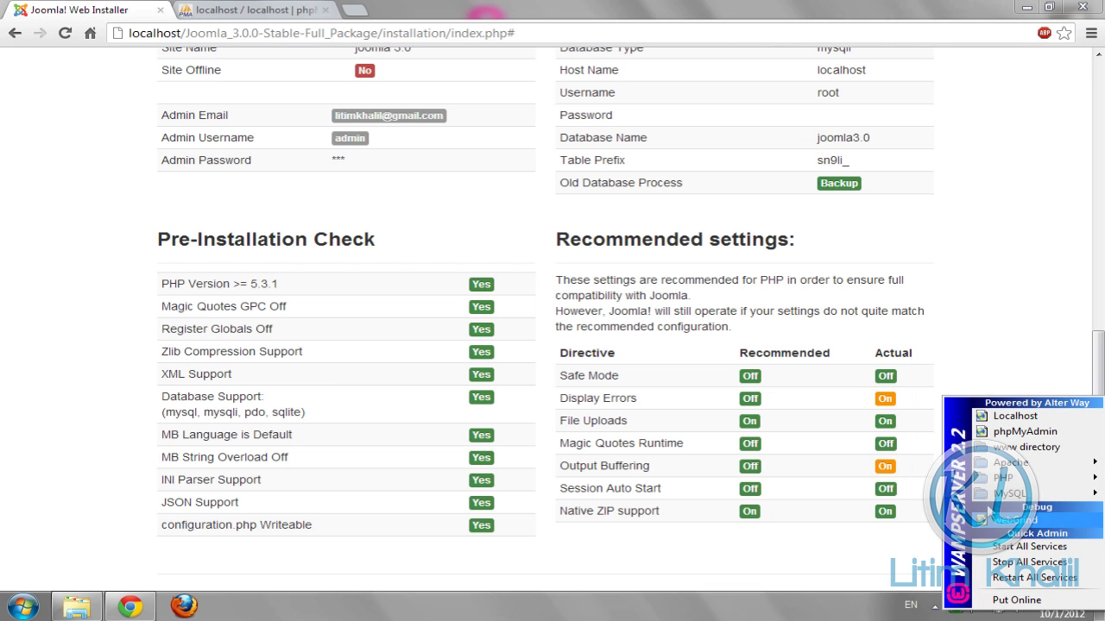
{"action": "mouse_move", "coordinate": [996, 480]}
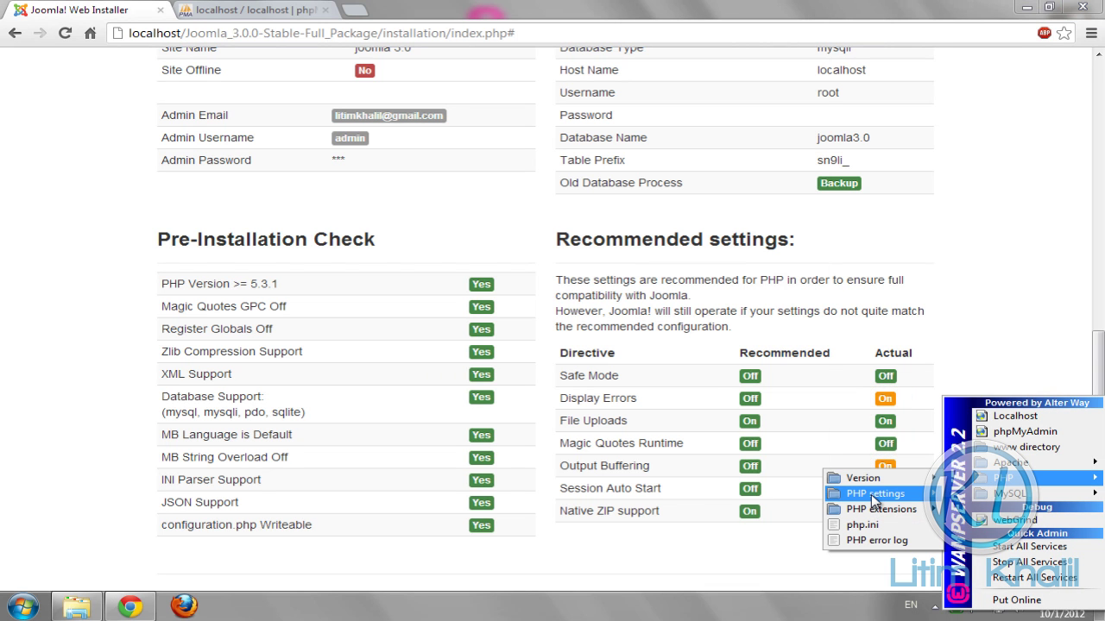
{"action": "mouse_move", "coordinate": [871, 494]}
{"action": "left_click", "coordinate": [1082, 261]}
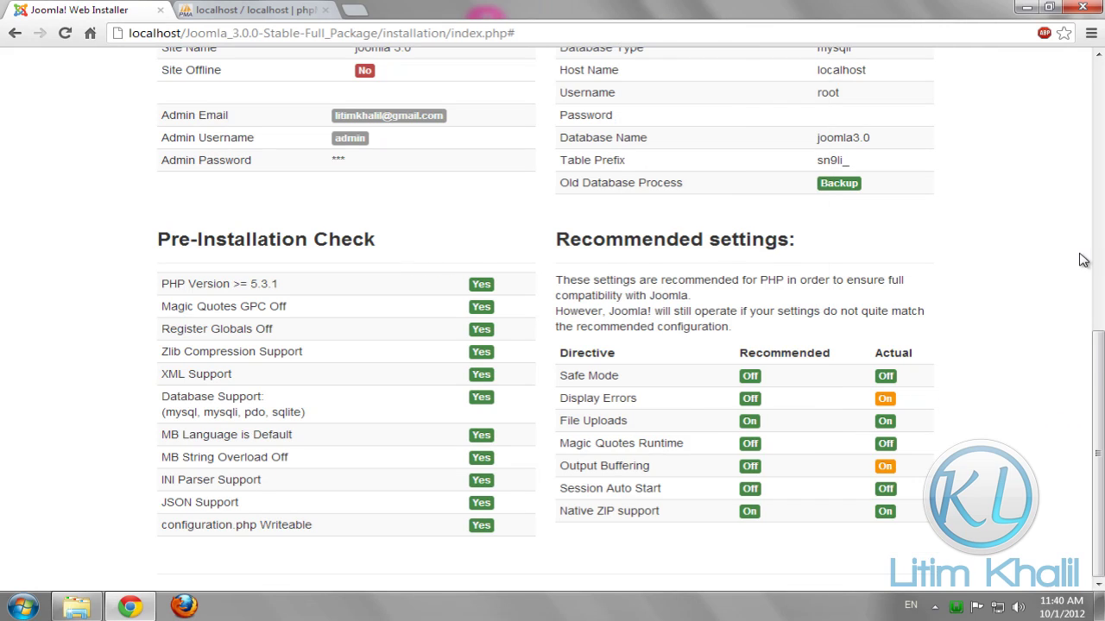
{"action": "scroll", "coordinate": [1082, 260], "scroll_direction": "up", "scroll_amount": 6}
{"action": "left_click", "coordinate": [885, 153]}
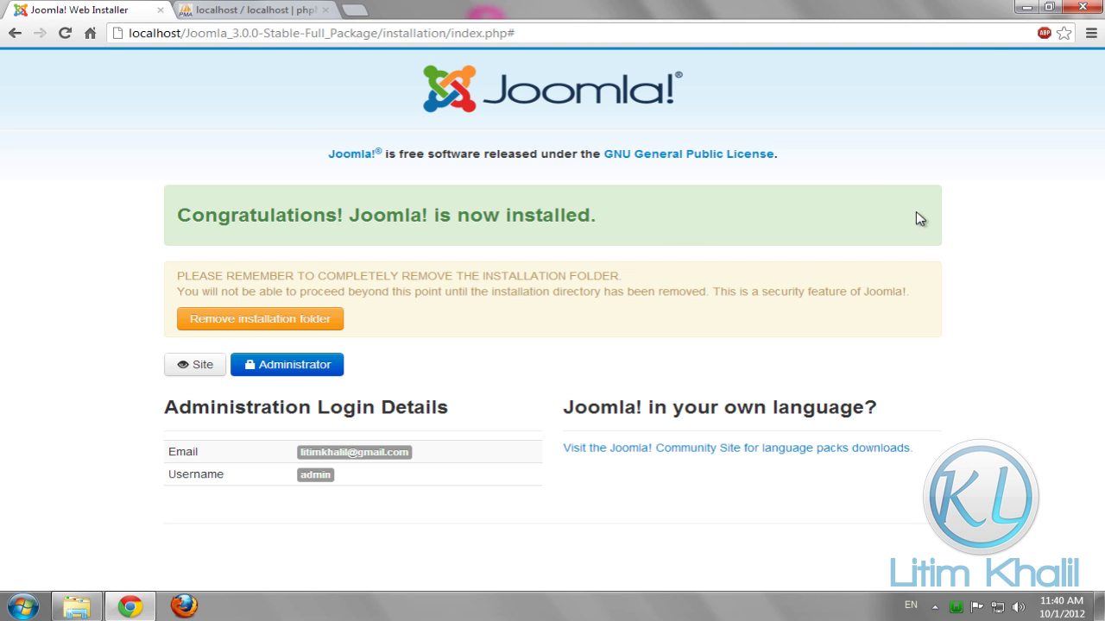
Remove the installation folder and open the front-end site in a new tab
{"action": "left_click", "coordinate": [226, 318]}
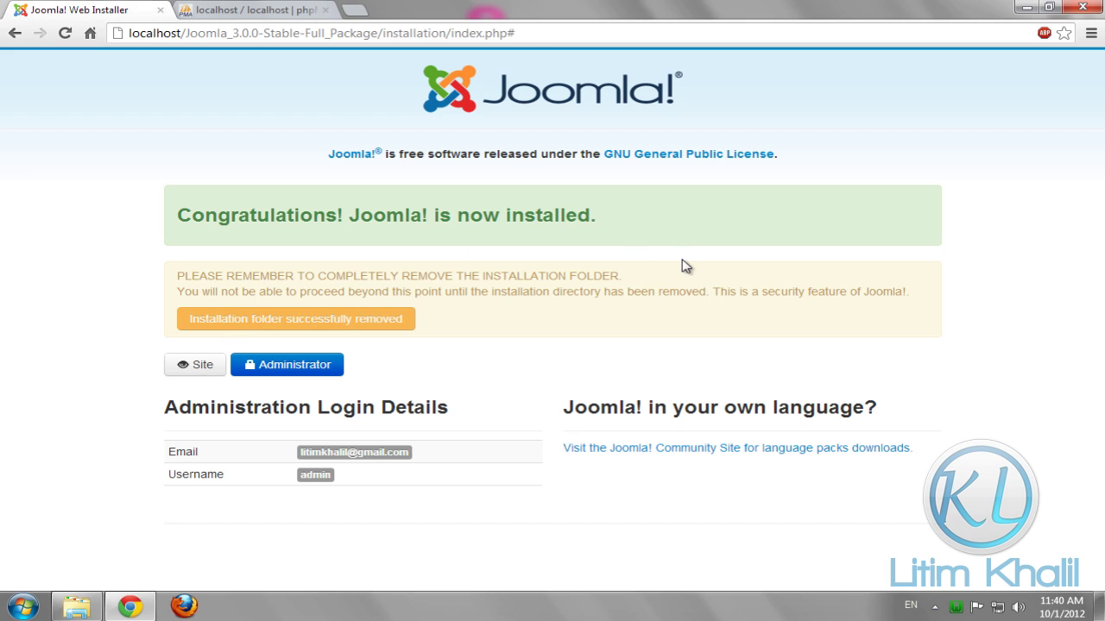
{"action": "left_click", "coordinate": [195, 367]}
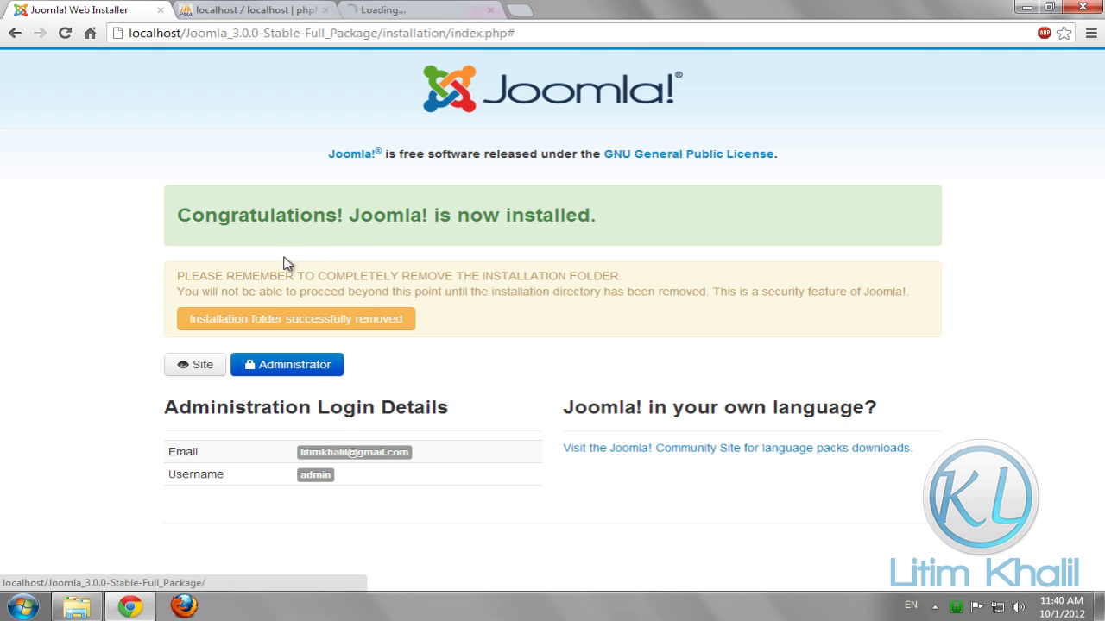
{"action": "left_click", "coordinate": [405, 10]}
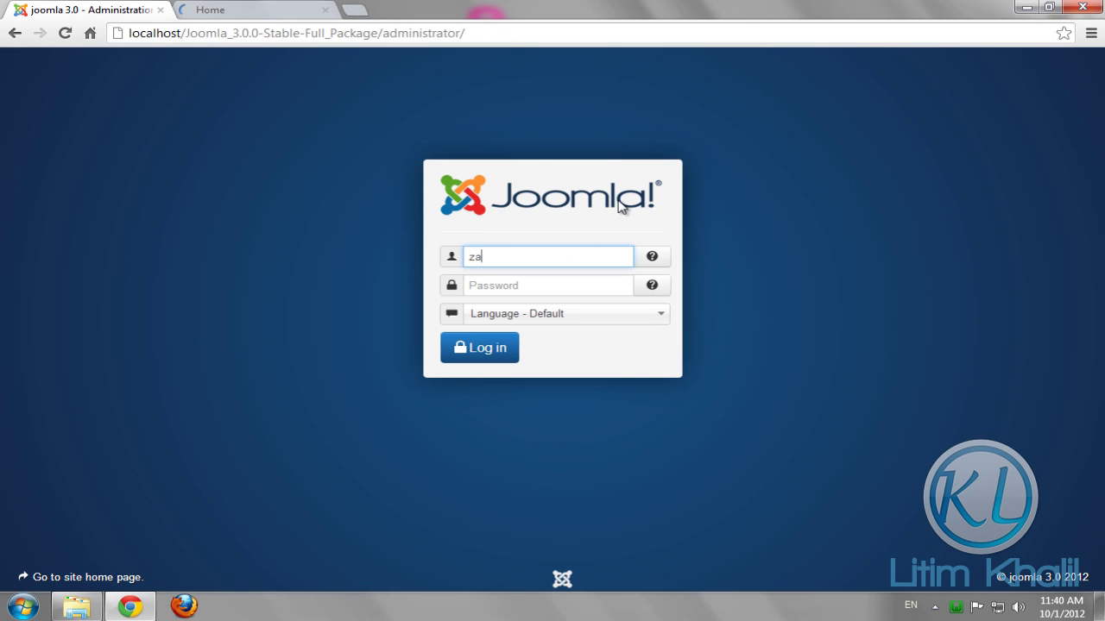
Log in to the Joomla administrator back end with the admin username and password
{"action": "key", "text": "BackSpace"}
{"action": "key", "text": "Tab"}
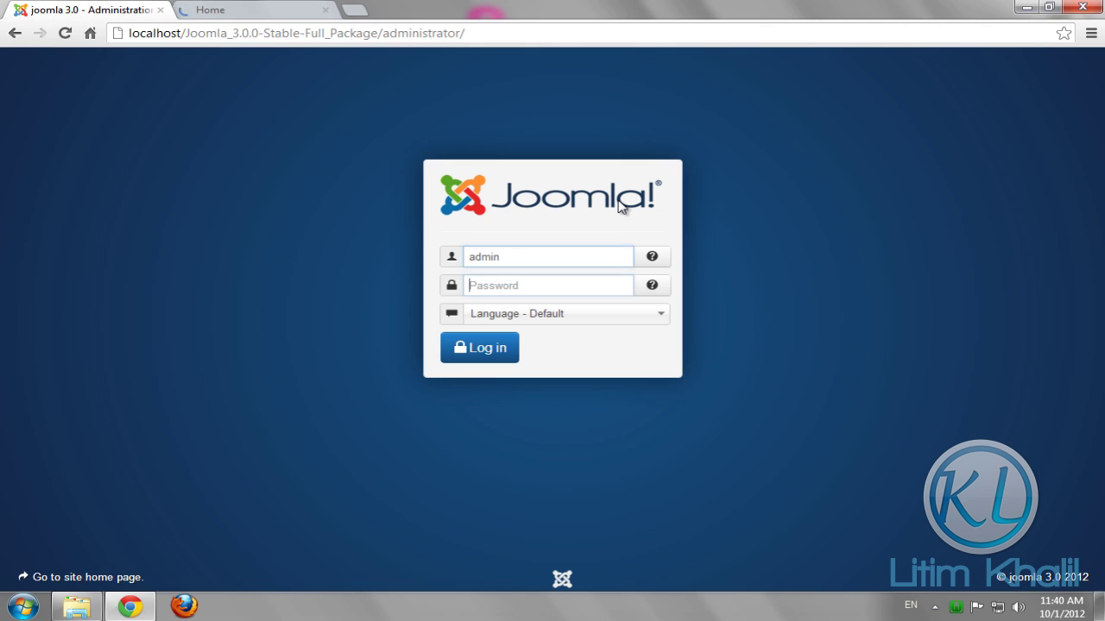
{"action": "type", "text": "admin"}
{"action": "left_click", "coordinate": [459, 346]}
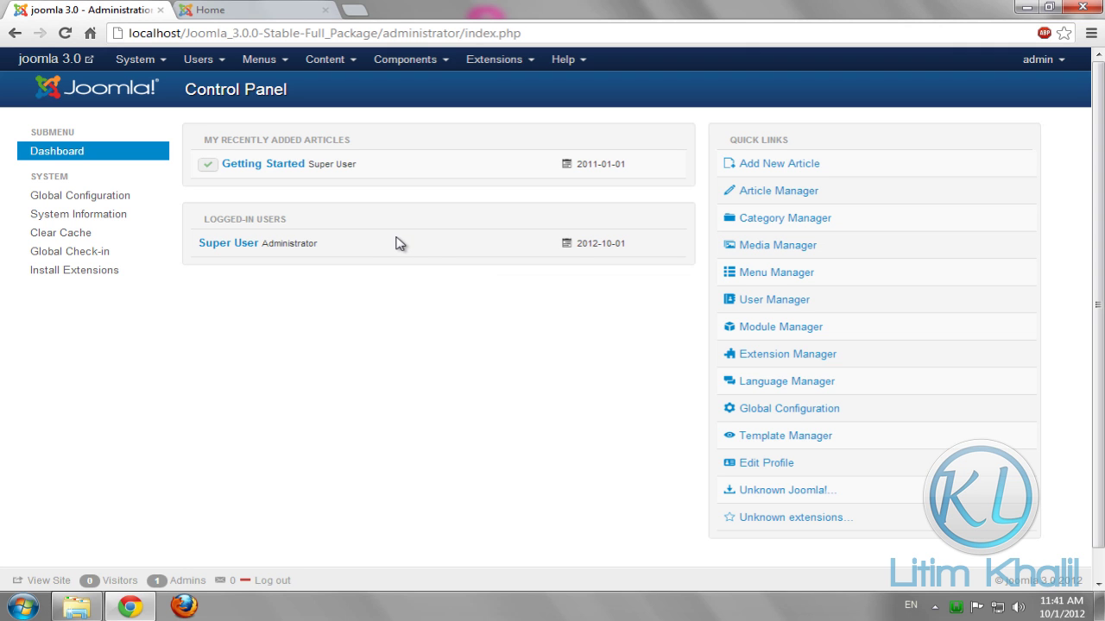
Check that the front-end Home page loads, then return to the Control Panel
{"action": "left_click", "coordinate": [254, 9]}
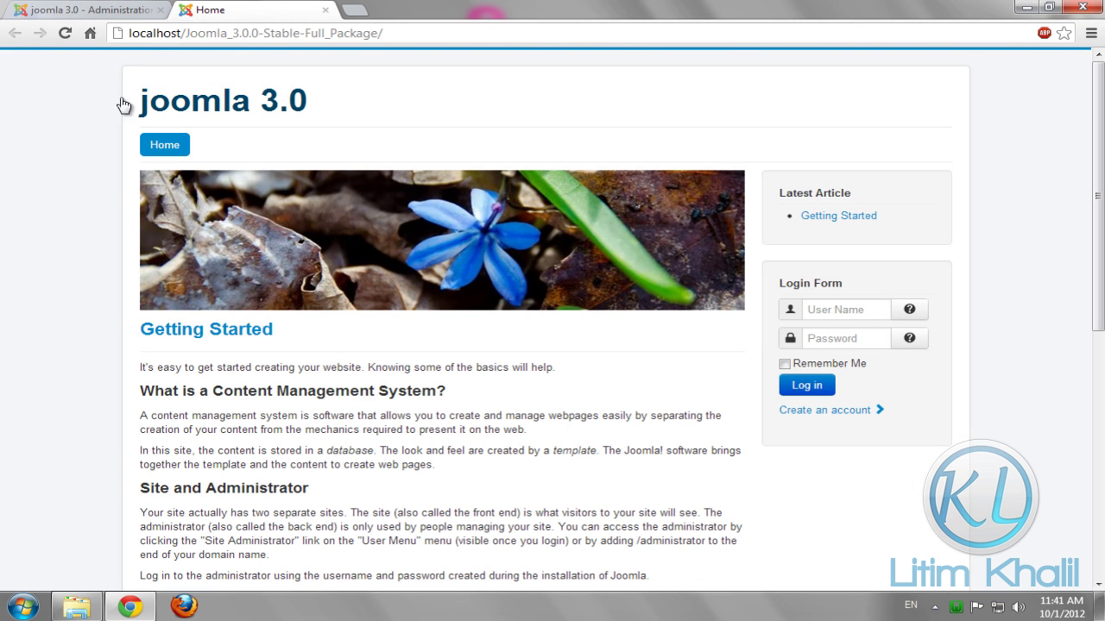
{"action": "scroll", "coordinate": [498, 102], "scroll_direction": "down", "scroll_amount": 5}
{"action": "scroll", "coordinate": [499, 102], "scroll_direction": "up", "scroll_amount": 5}
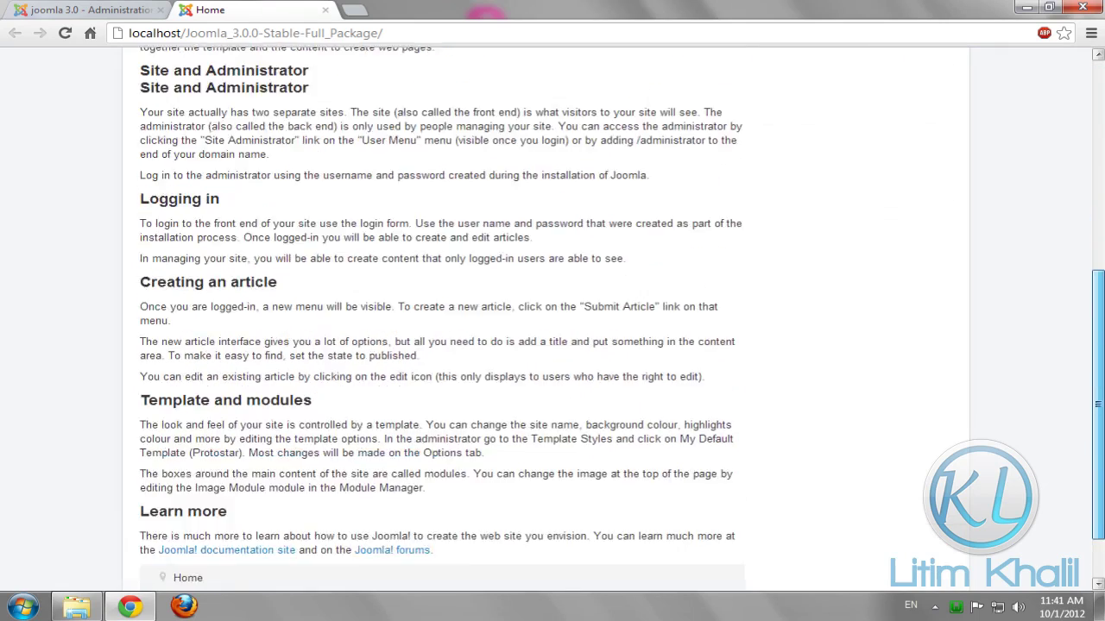
{"action": "left_click", "coordinate": [118, 10]}
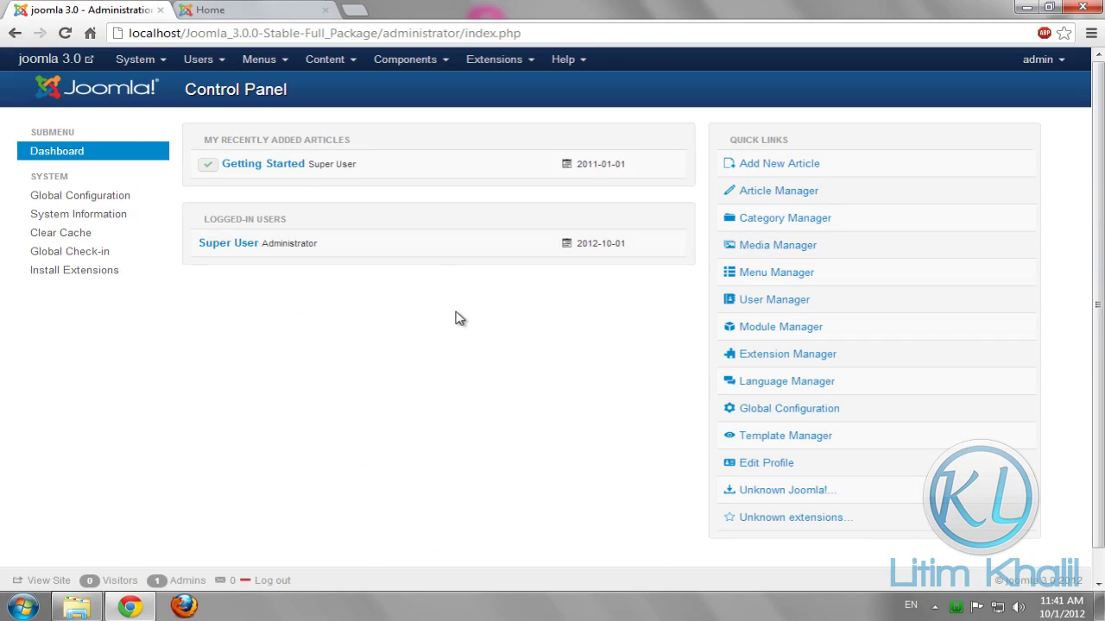